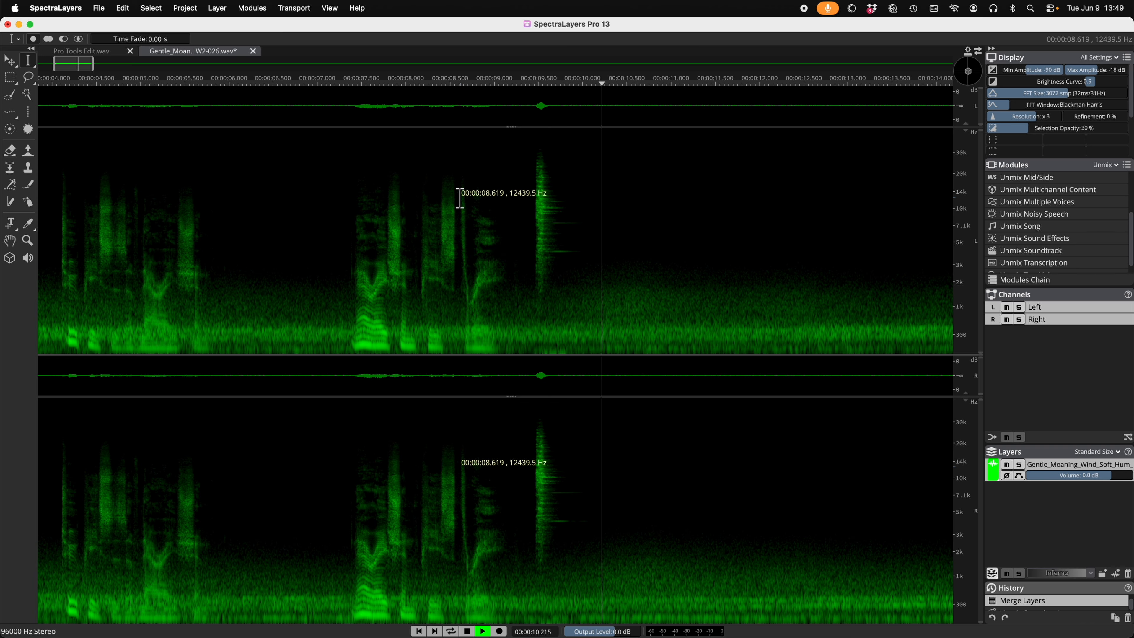
Step: Select the range from about 6.96 to 10.55 s and apply Unmix Soundtrack to it at Best quality
key("space")
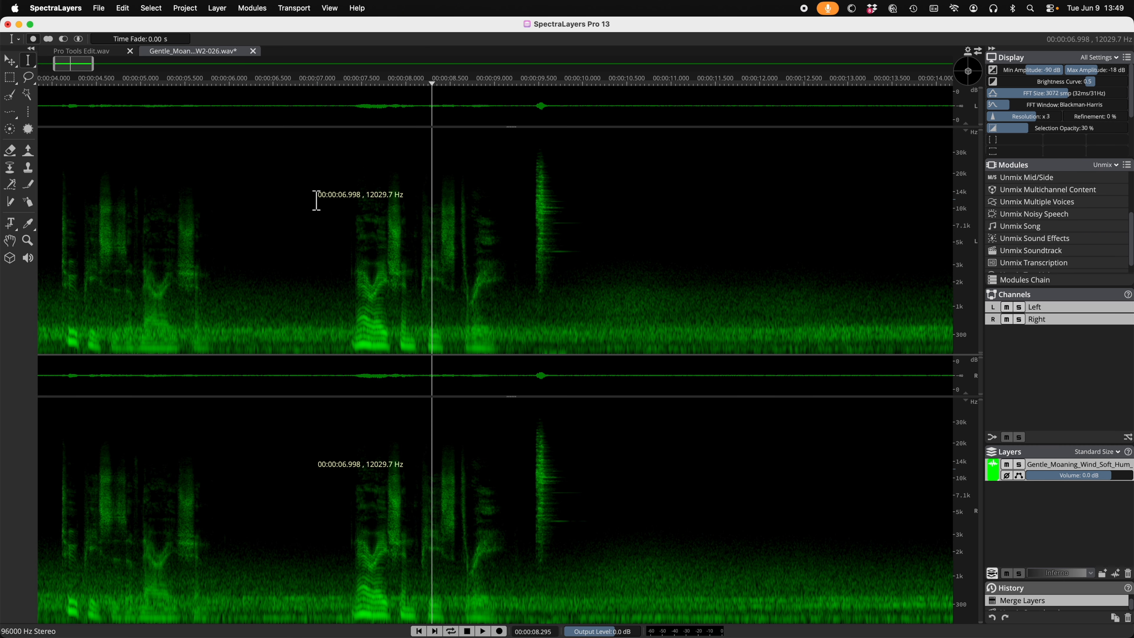
left_click_drag(314, 196, 631, 210)
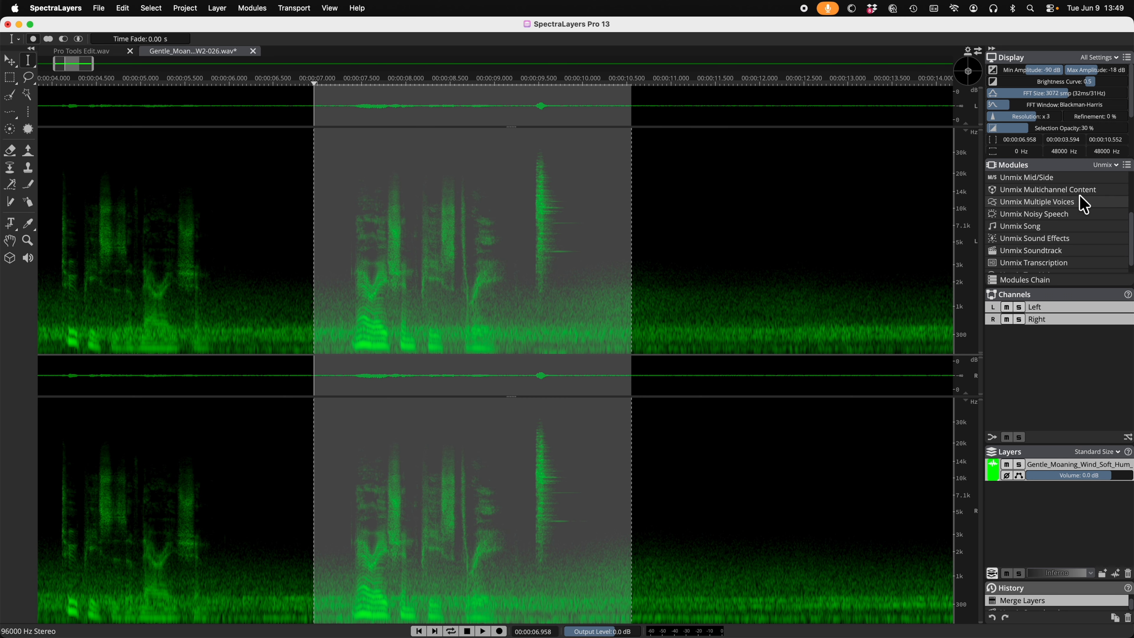
left_click(1041, 251)
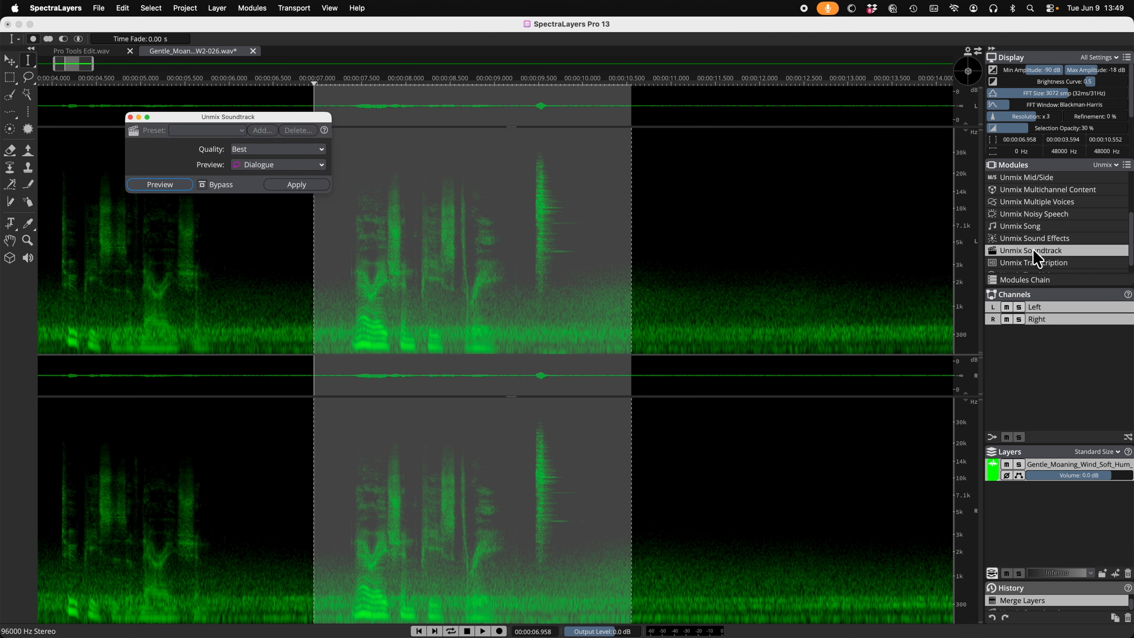
left_click(243, 150)
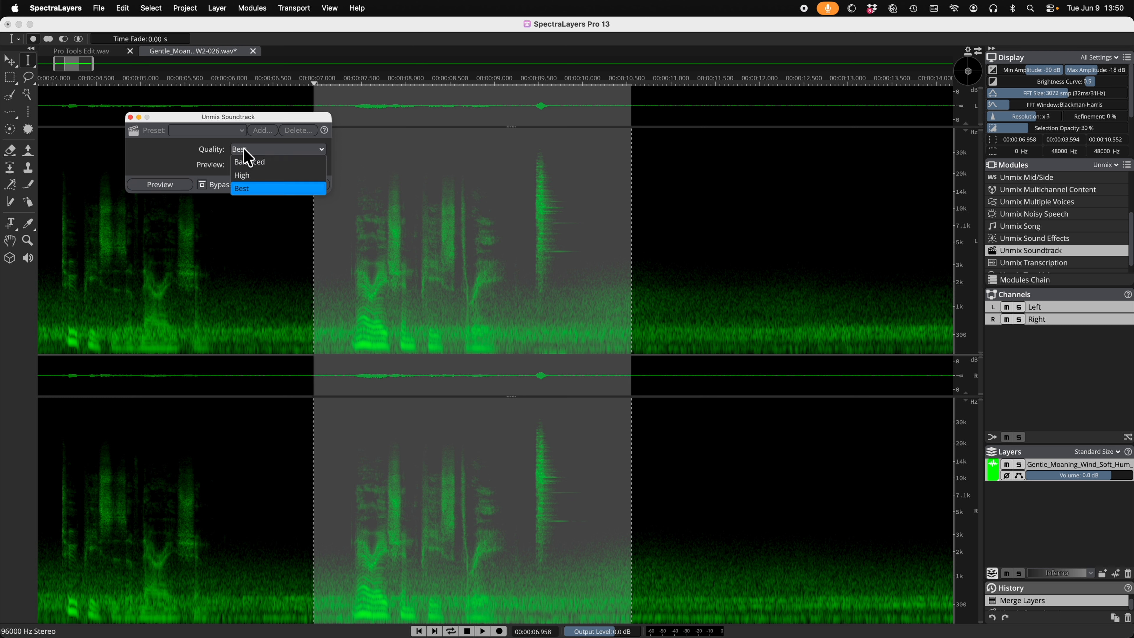
left_click(247, 189)
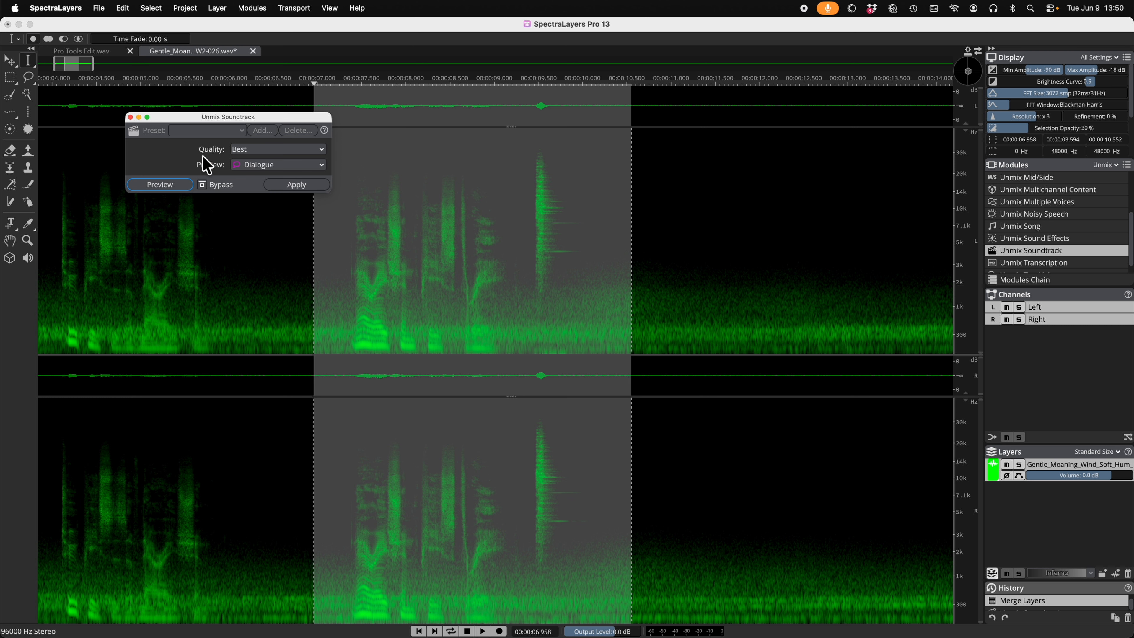
left_click(296, 184)
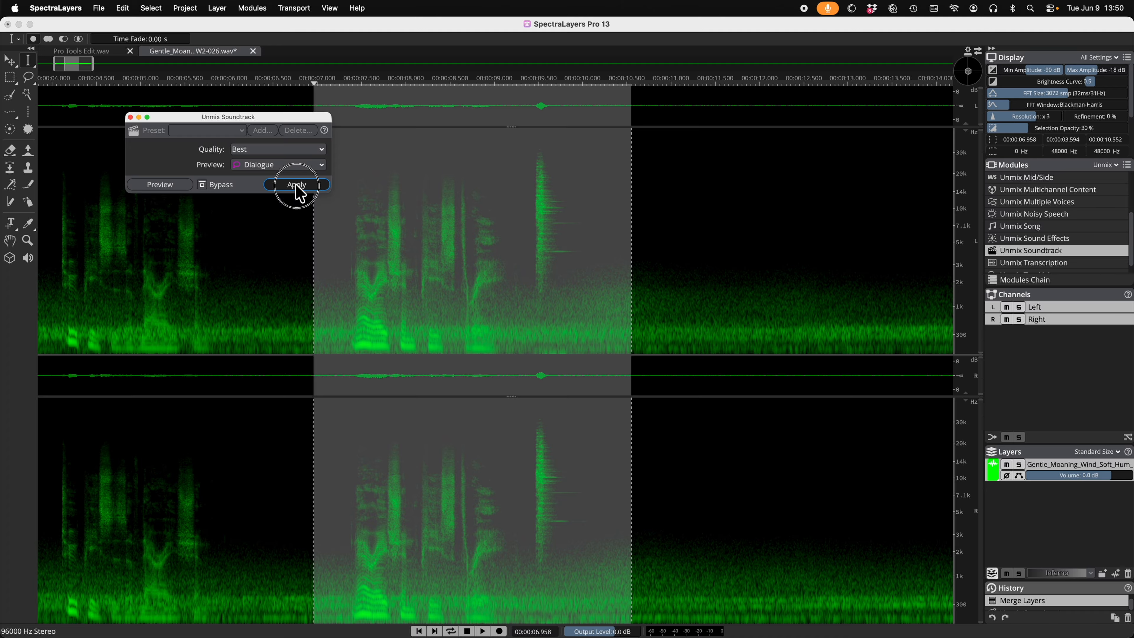
left_click(296, 184)
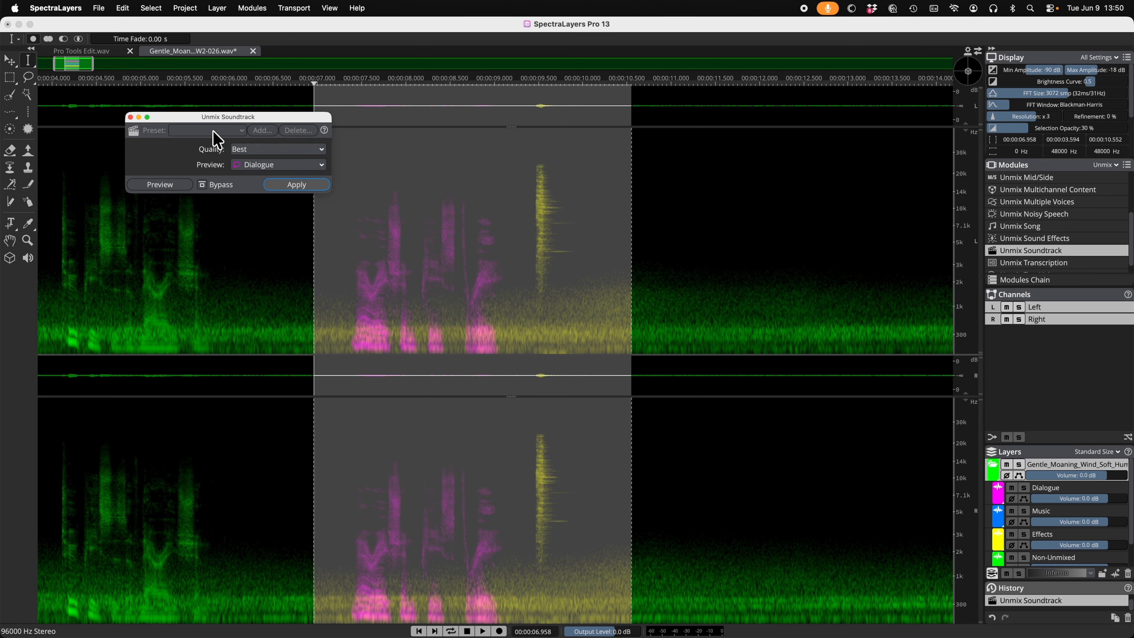
Step: Audition the unmixed Dialogue, Music and Effects layers one after another in solo
left_click_drag(278, 117, 240, 183)
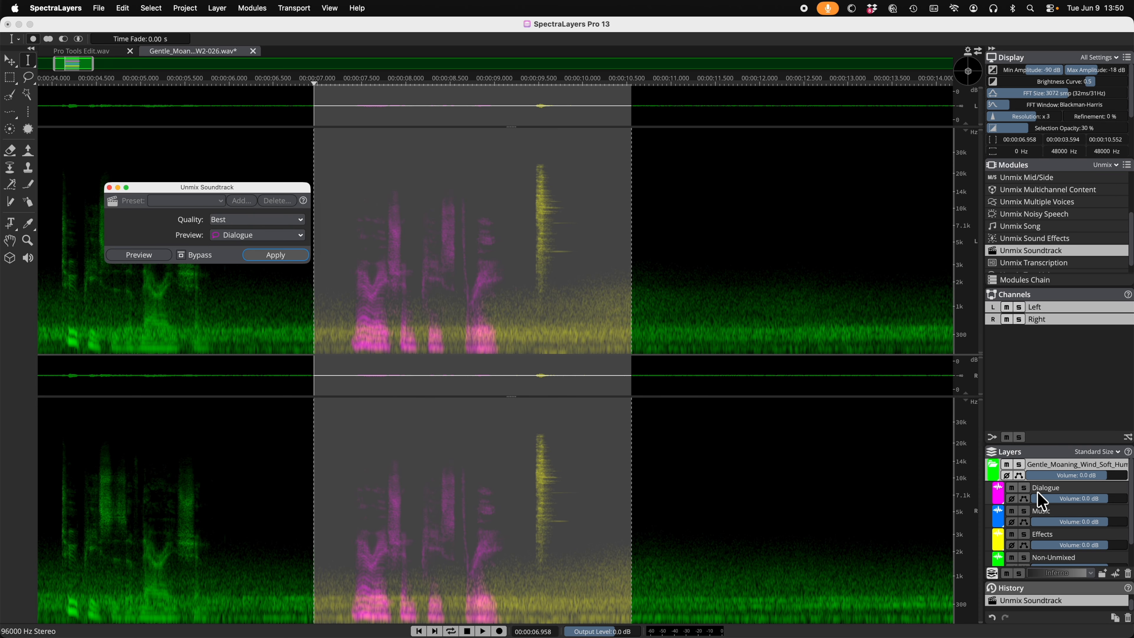
left_click(1026, 488)
key("space")
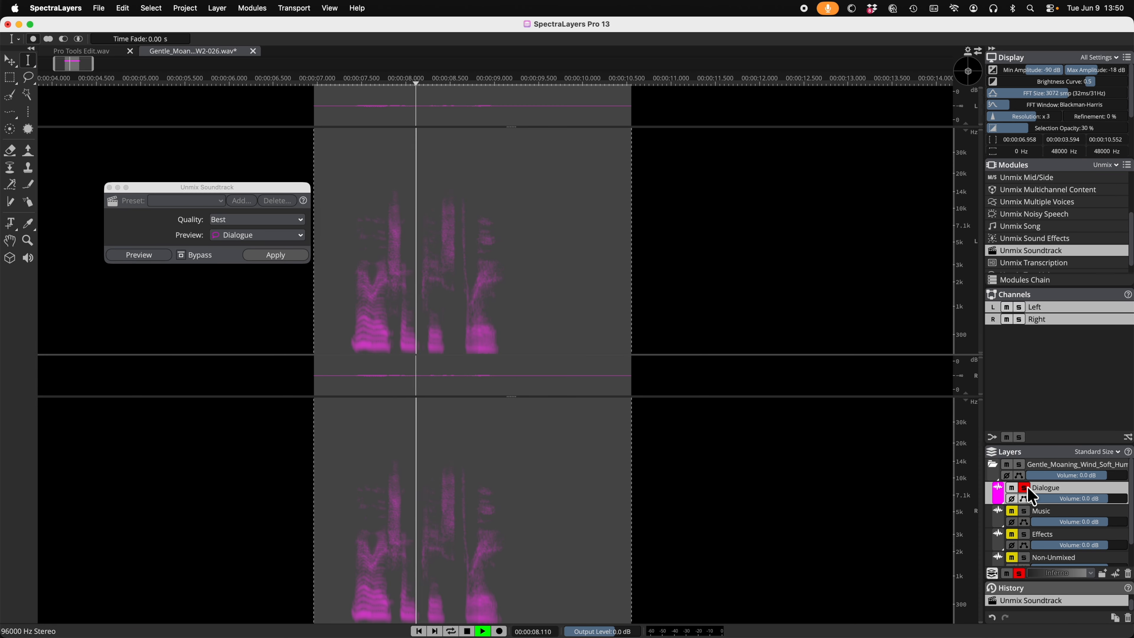
left_click(1025, 488)
key("space")
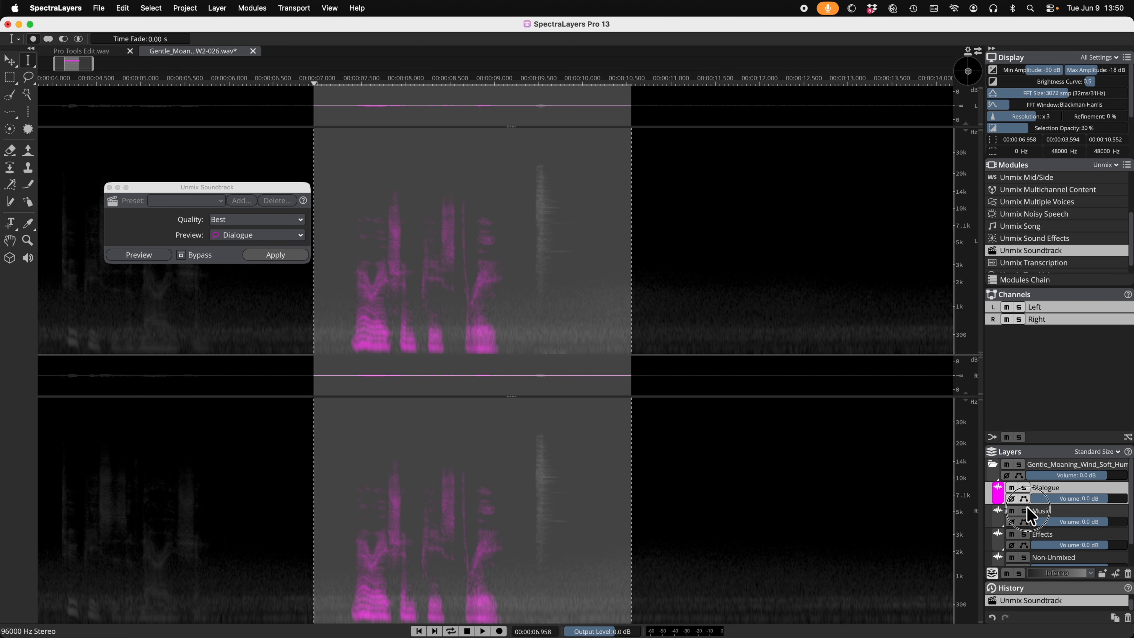
left_click(1027, 507)
key("space")
key("space")
left_click(1024, 534)
key("space")
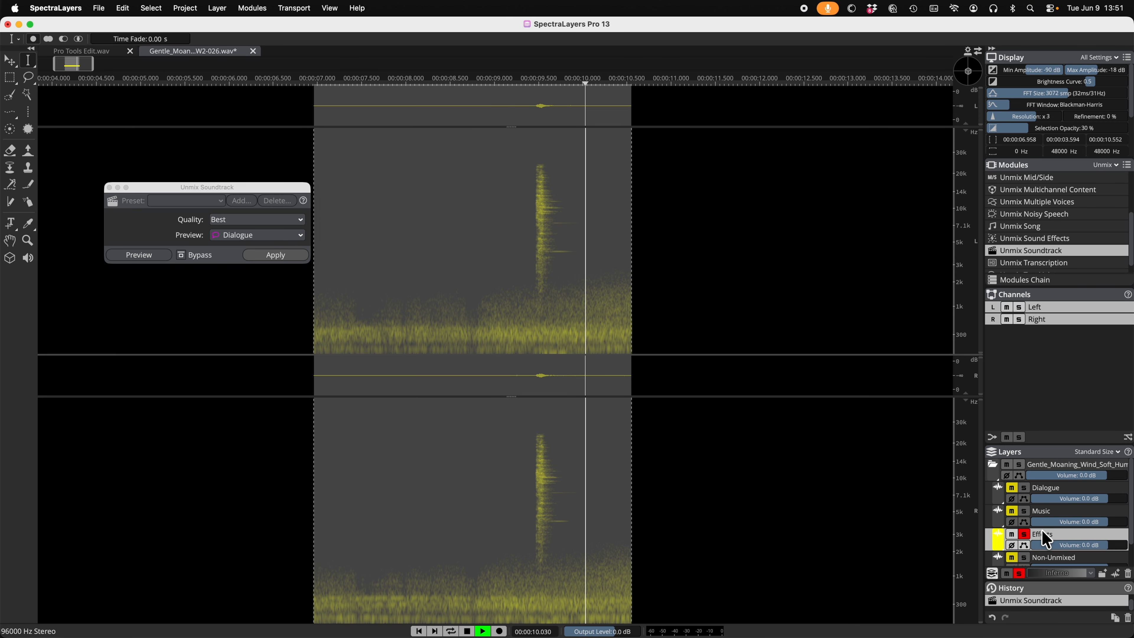
Step: Apply Ambience Heal to the Effects layer from about 7.05 to 9.22 s, with only Dialogue ticked and a 175% healing ratio
left_click(694, 235)
left_click_drag(322, 274, 513, 496)
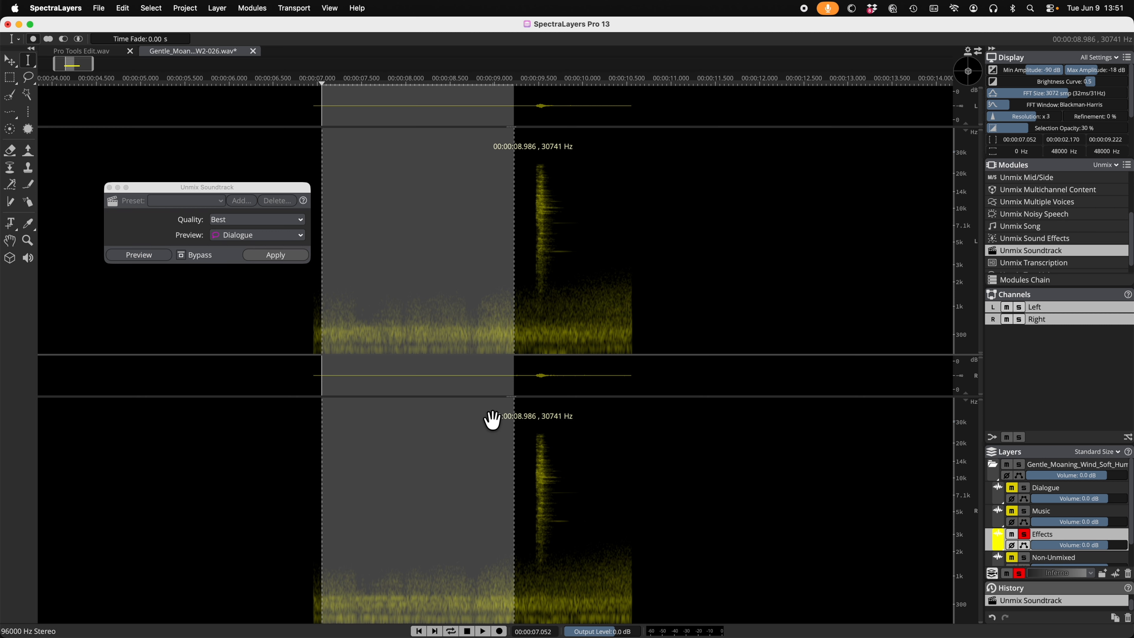
left_click_drag(246, 106, 754, 109)
left_click(671, 134)
left_click(827, 263)
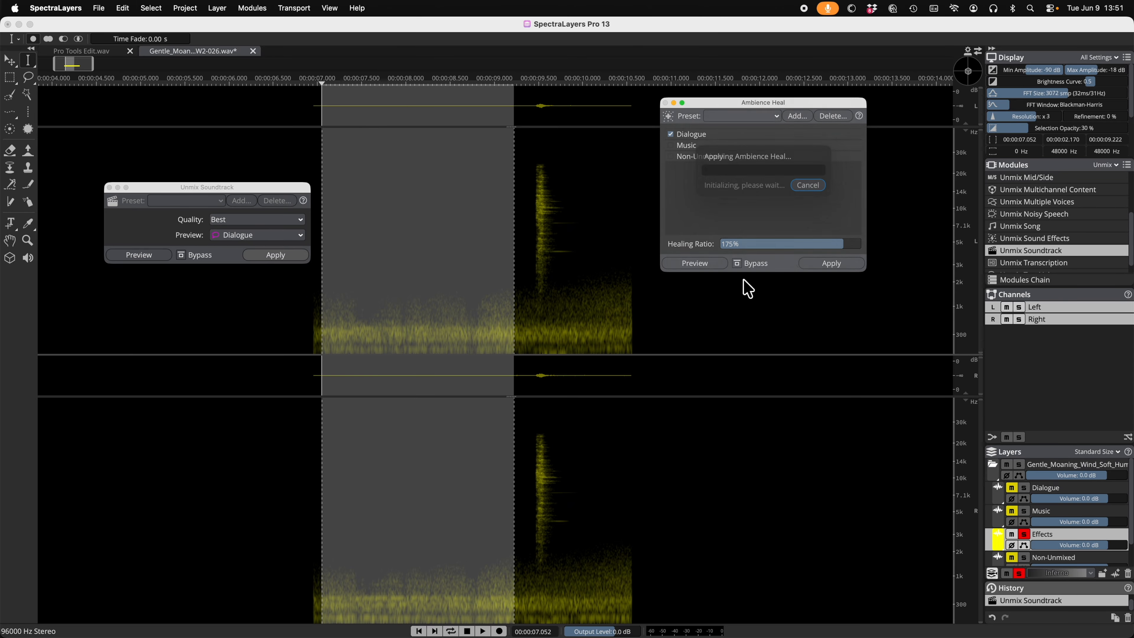
key("space")
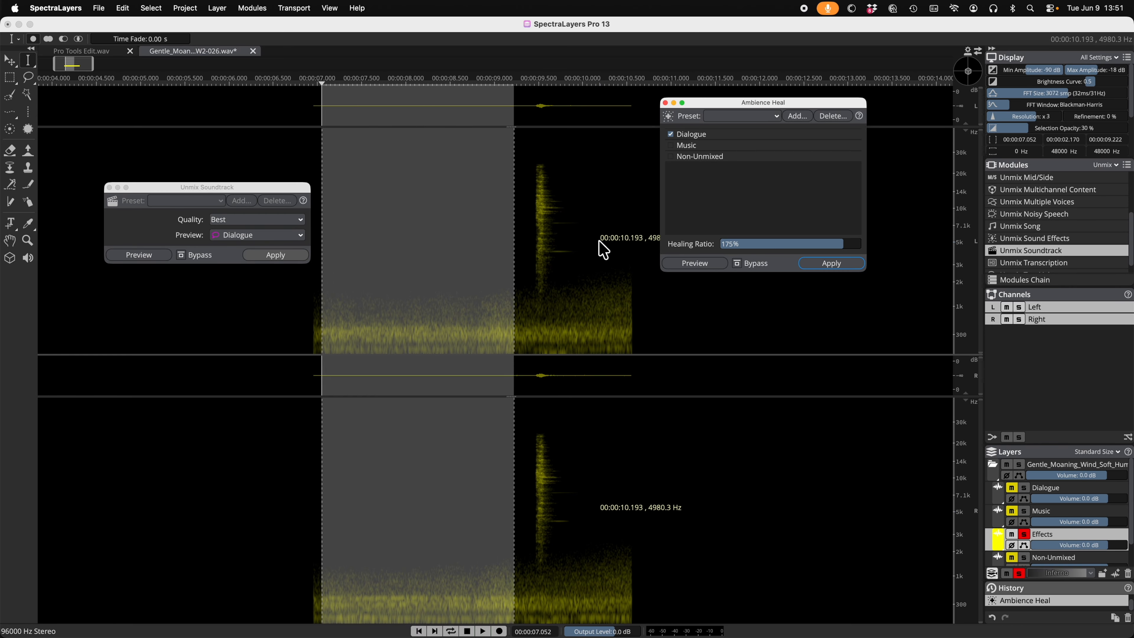
left_click(563, 293)
left_click(385, 241)
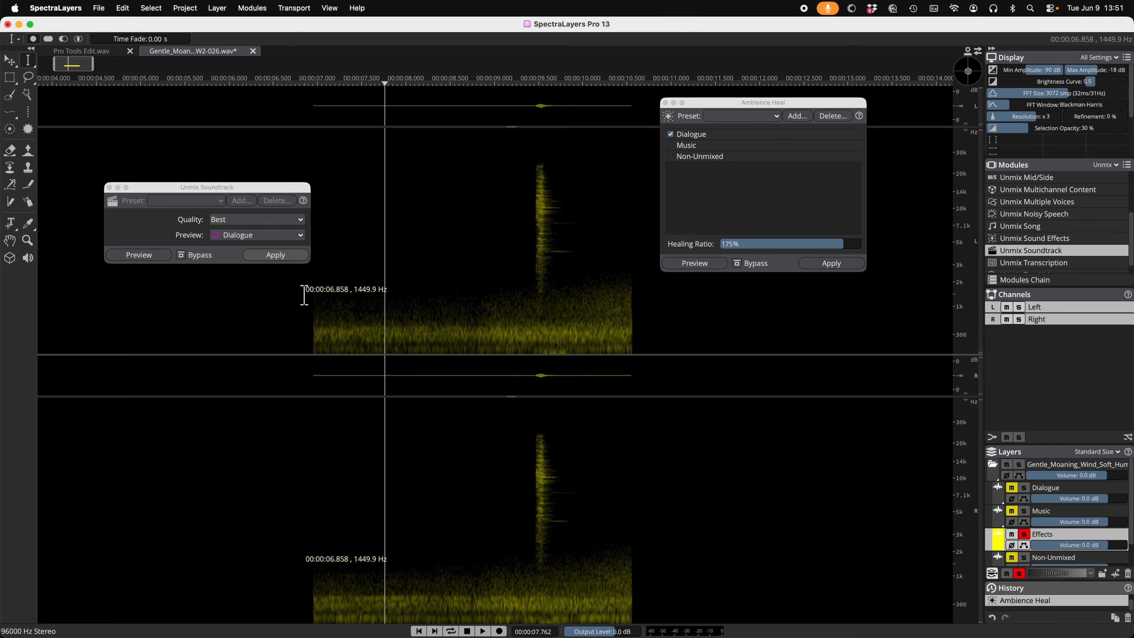
Step: Apply Unmix Sound Effects to the Effects layer from about 6.93 to 10.66 s, with 14 dB threshold and 6 dB tolerance
left_click_drag(311, 291, 640, 309)
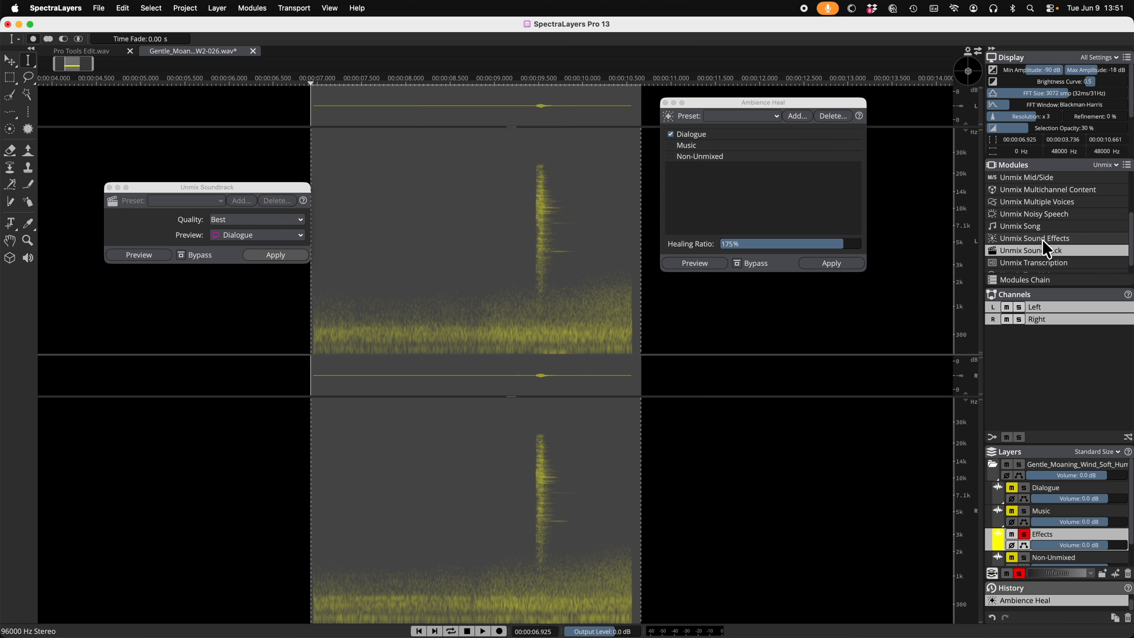
left_click(1070, 237)
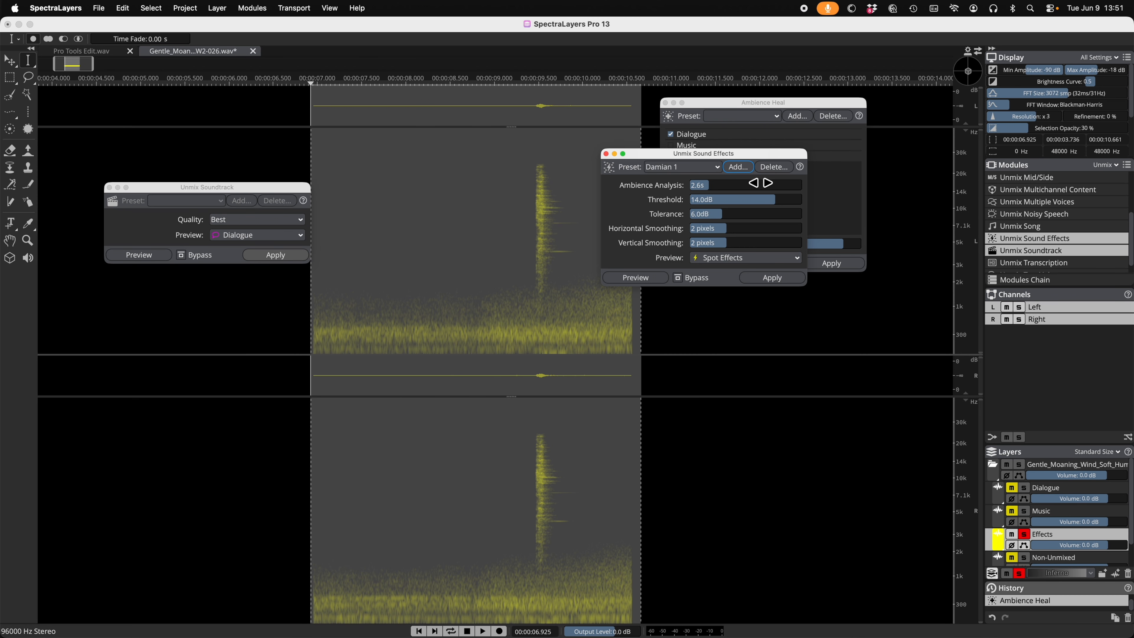
mouse_move(739, 154)
left_mouse_down()
mouse_move(456, 140)
mouse_move(210, 103)
mouse_move(214, 91)
left_mouse_up()
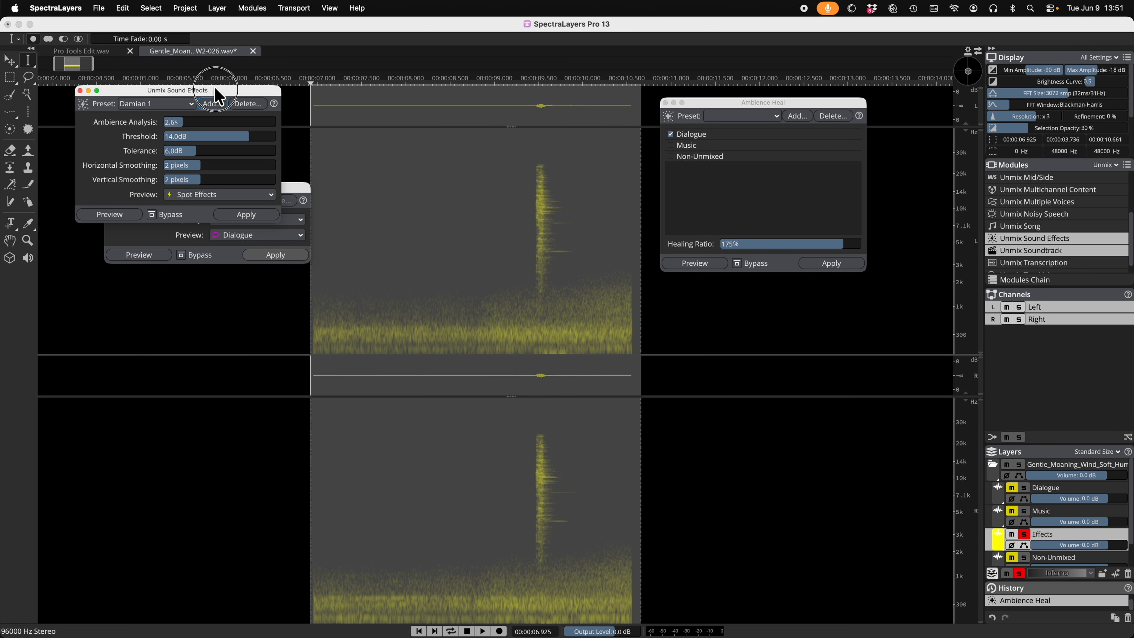
left_click(665, 102)
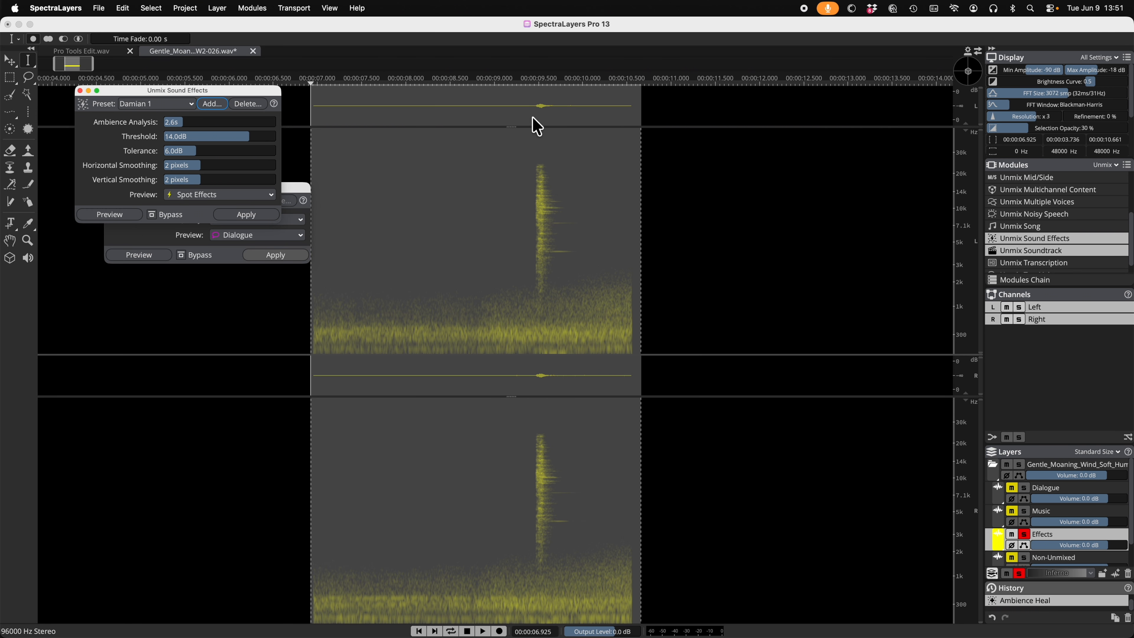
mouse_move(130, 91)
left_mouse_down()
mouse_move(744, 98)
mouse_move(748, 79)
left_mouse_up()
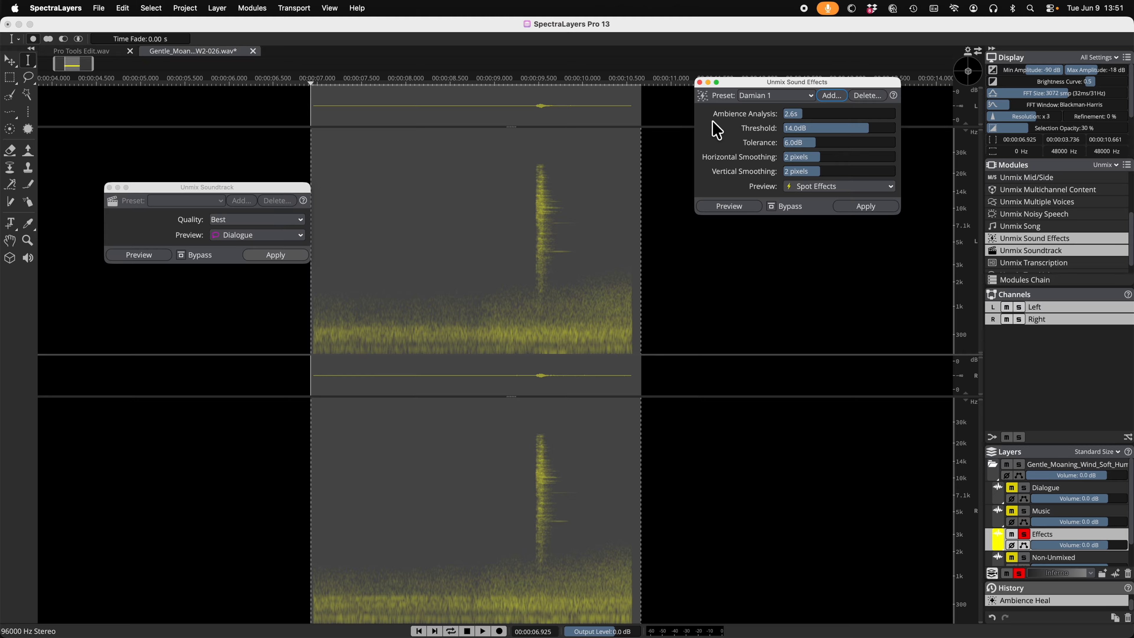
left_click(866, 207)
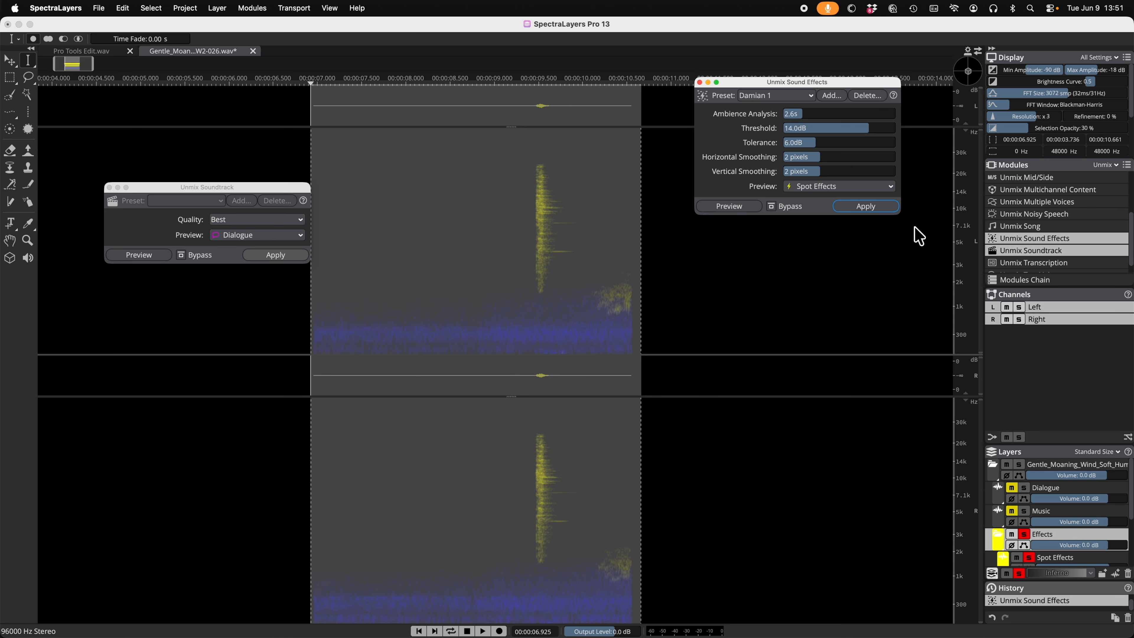
Step: Audition the separated Spot Effects and Ambience layers individually within the Effects group
scroll(1046, 525, "down", 3)
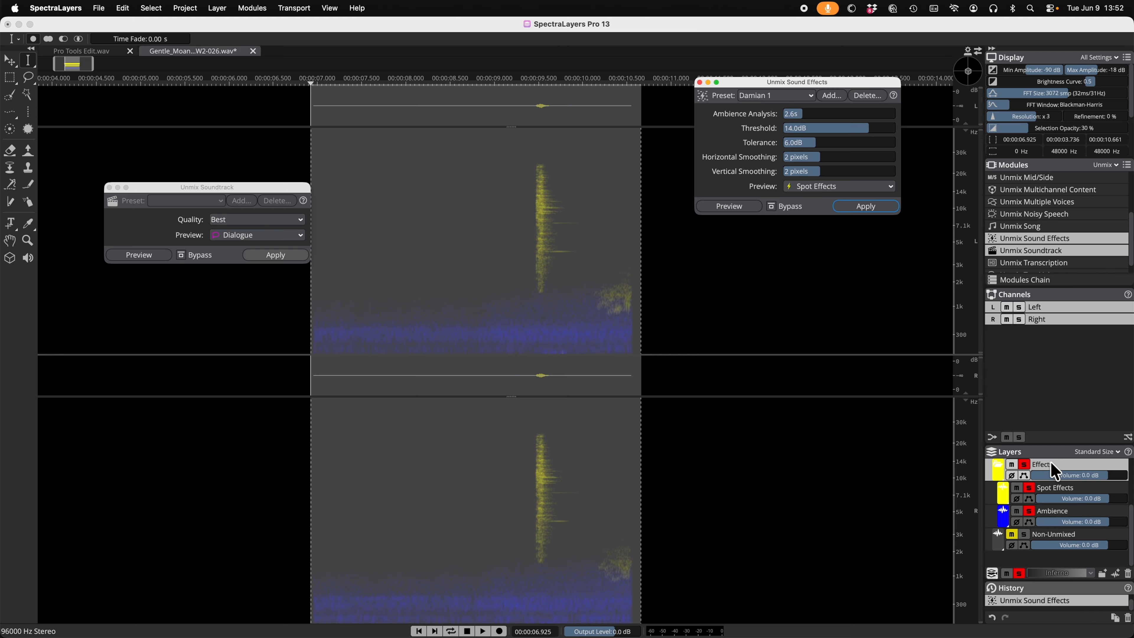
left_click(1028, 488)
left_click(1026, 487)
left_click(1027, 487)
key("space")
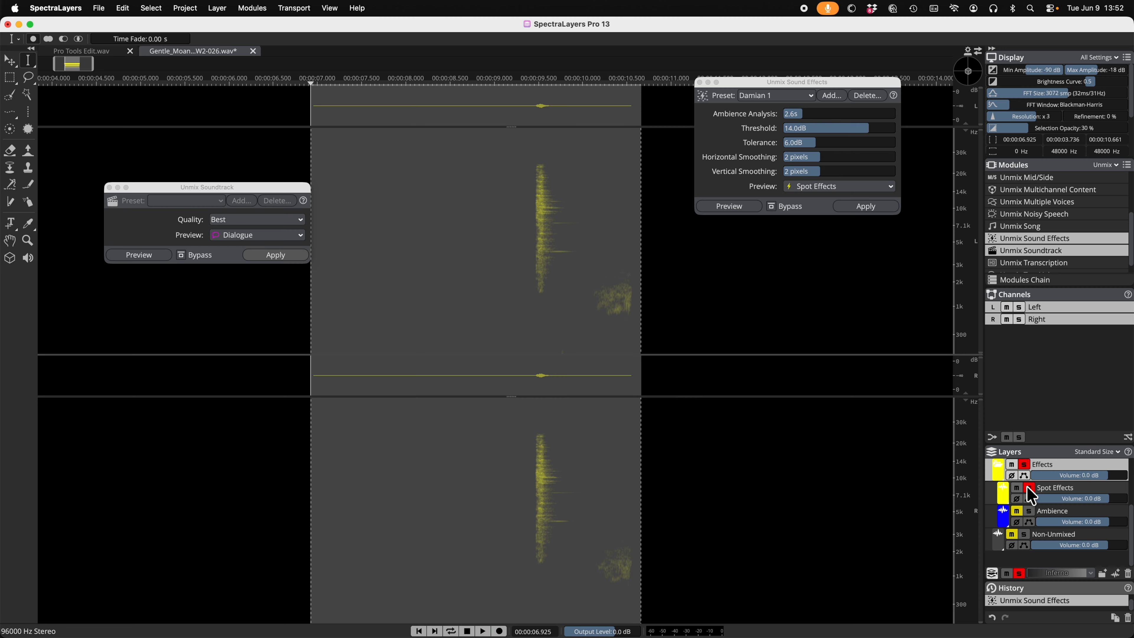
left_click(1029, 487)
left_click(1029, 511)
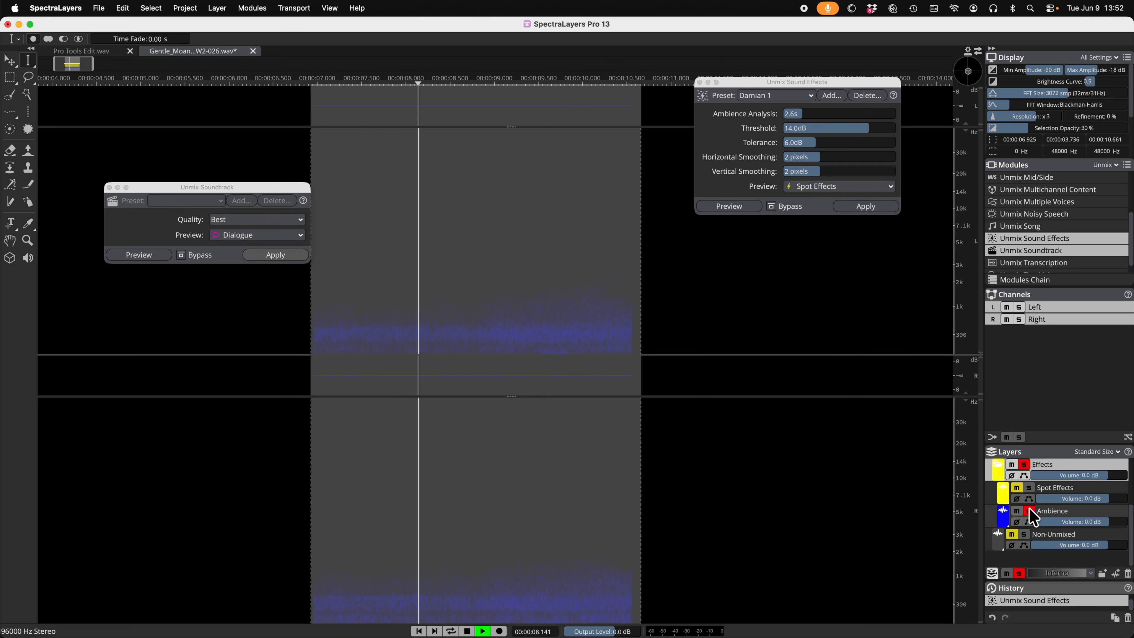
key("space")
left_click(1028, 487)
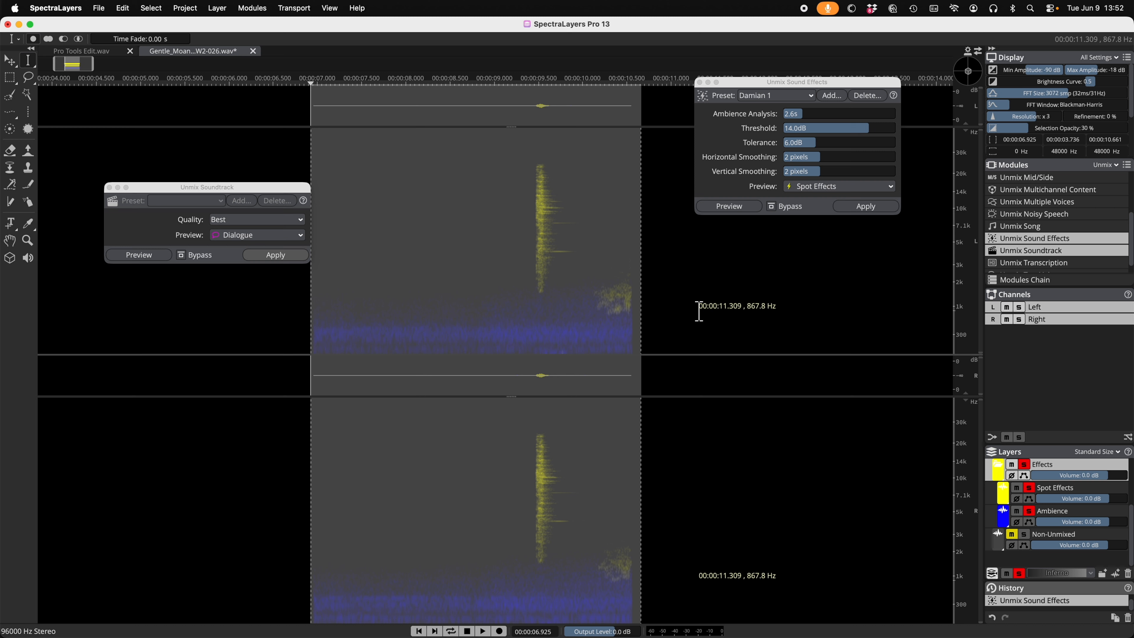
Step: Transfer the leftover noise patch near 10.4 s and 1.3 kHz from Spot Effects to Ambience with a 111-pixel round brush
left_click(1058, 487)
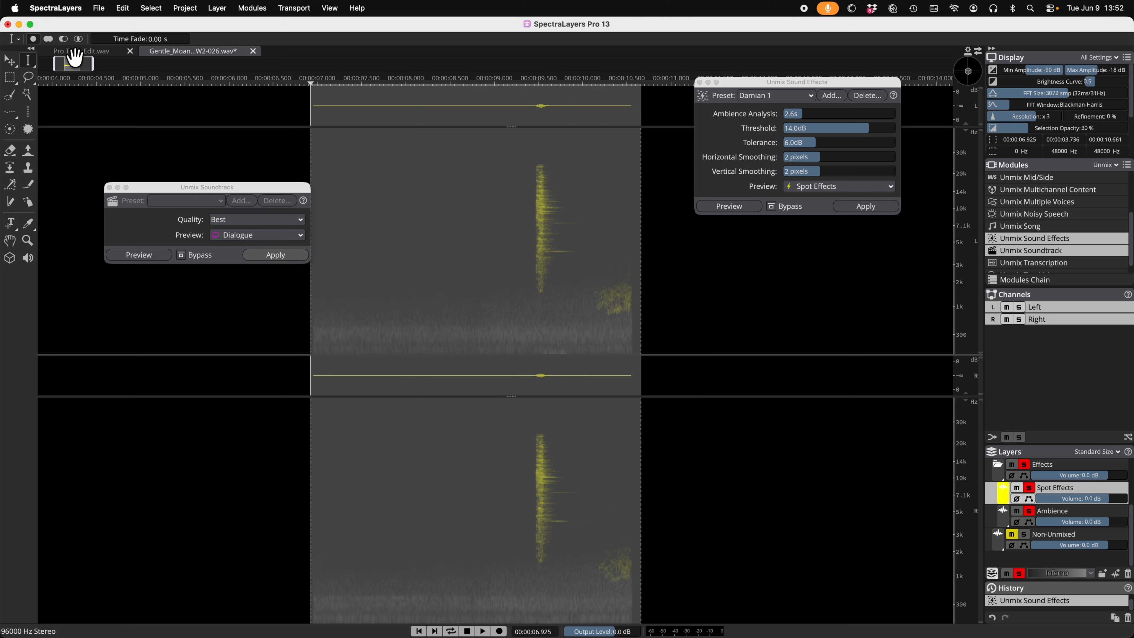
key("t")
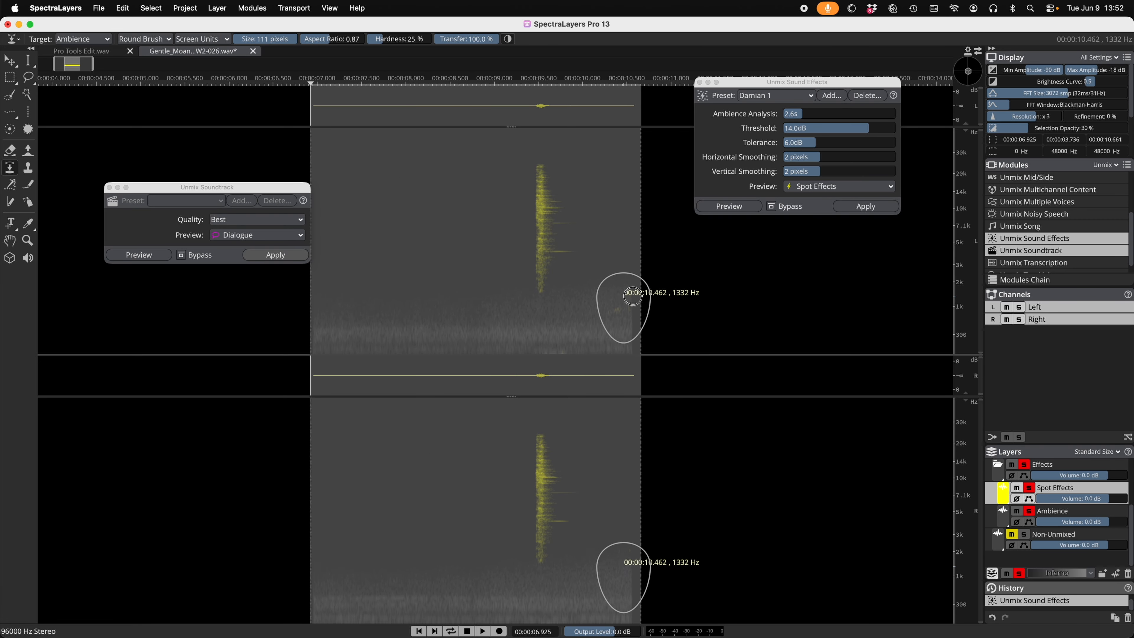
left_click(629, 306)
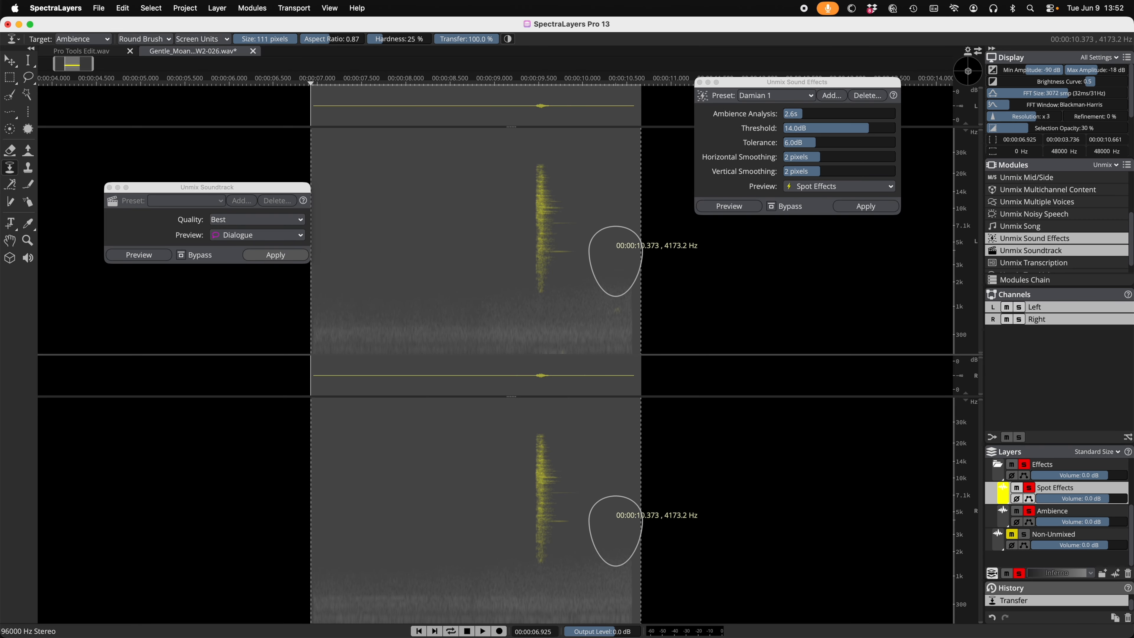
key("super+z")
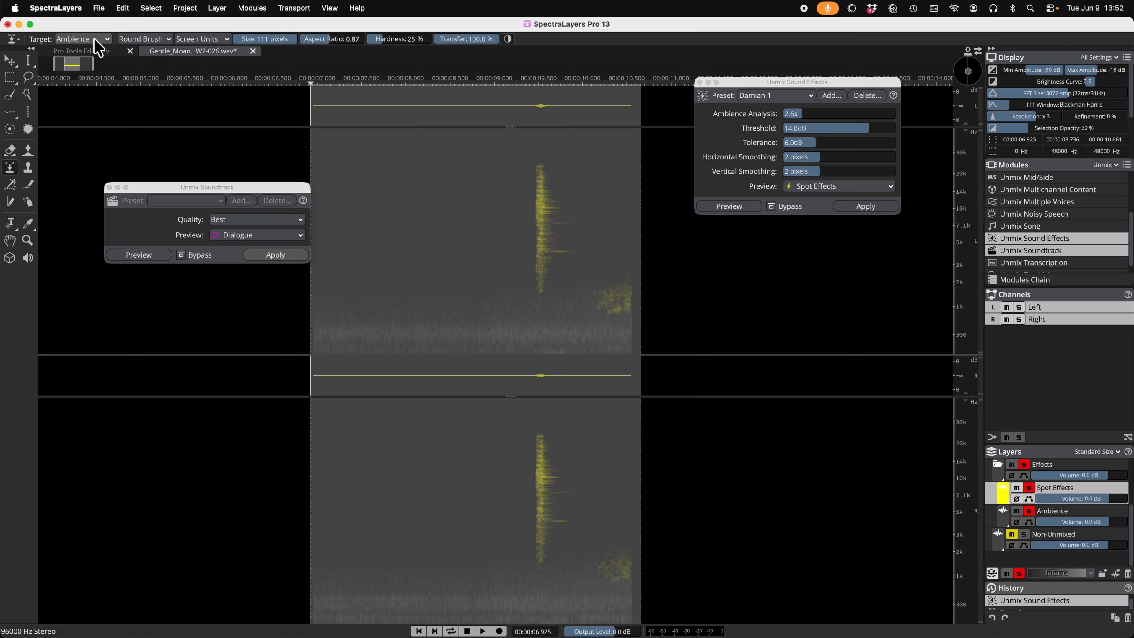
left_click(91, 41)
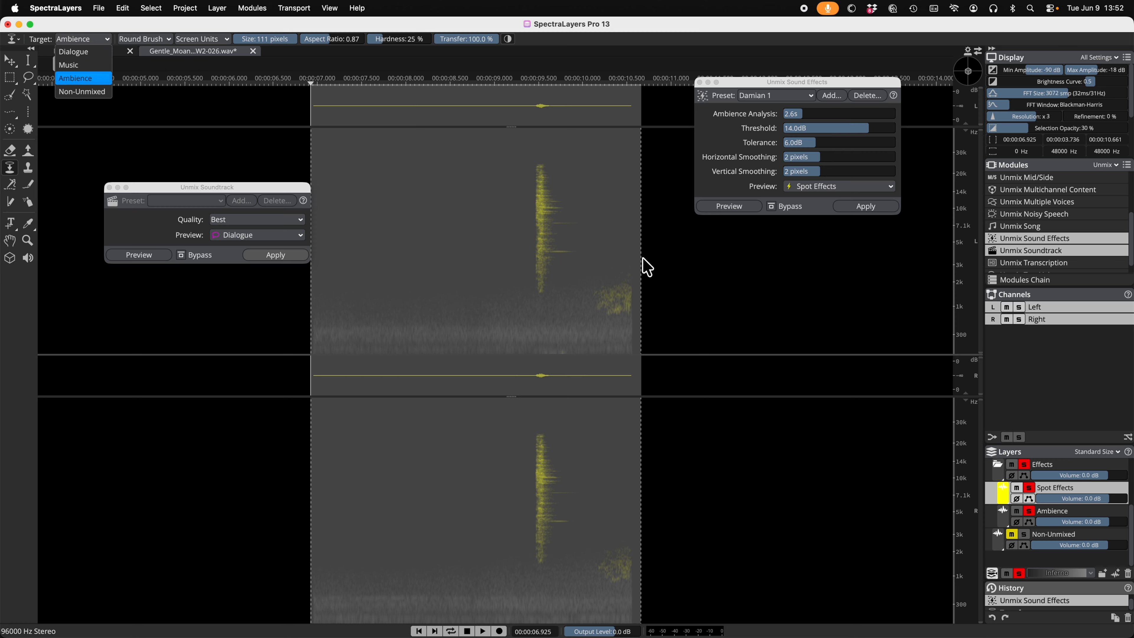
left_click(652, 264)
left_click_drag(608, 289, 632, 306)
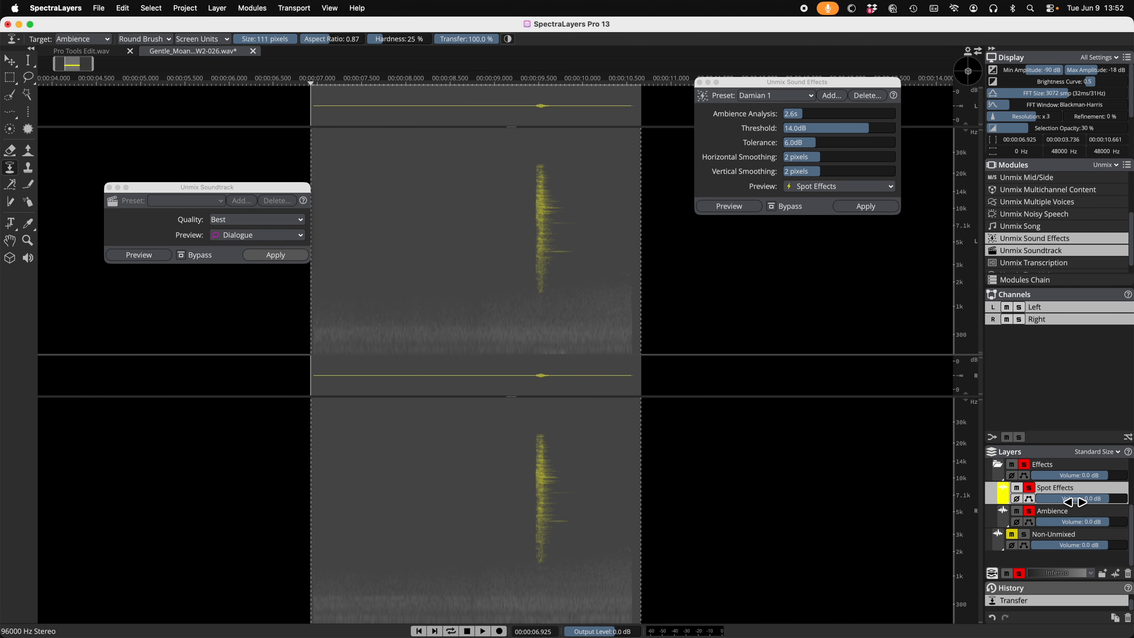
Step: Clear the Effects solo and compare the cleaned Spot Effects layer with the Ambience layer by soloing each
left_click(1024, 463)
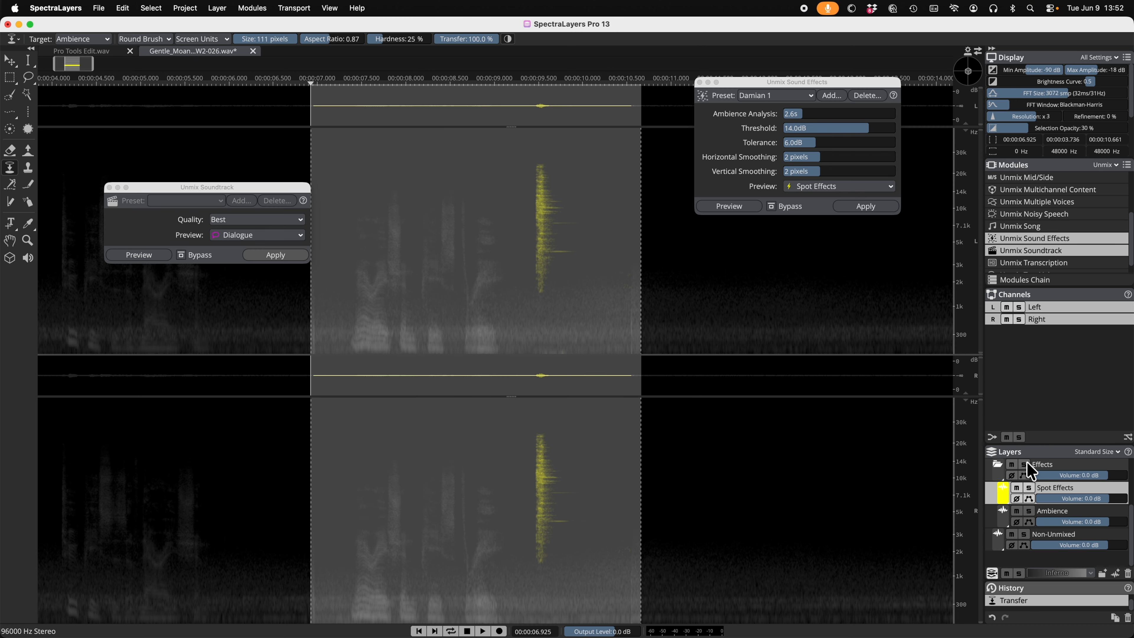
left_click(1028, 486)
key("space")
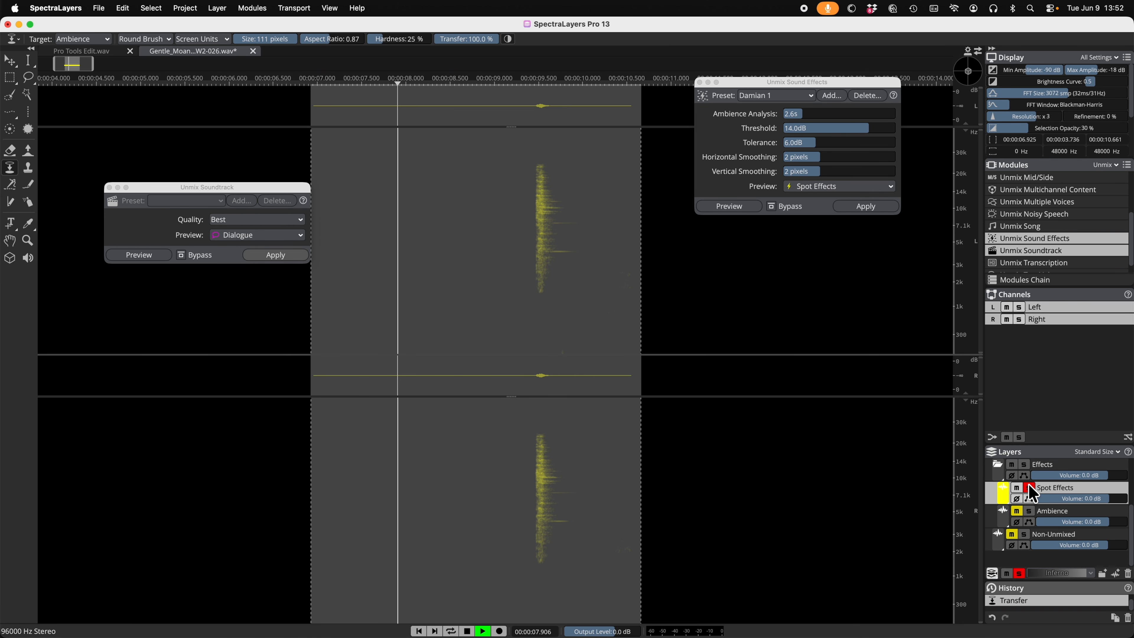
key("space")
left_click(1028, 487)
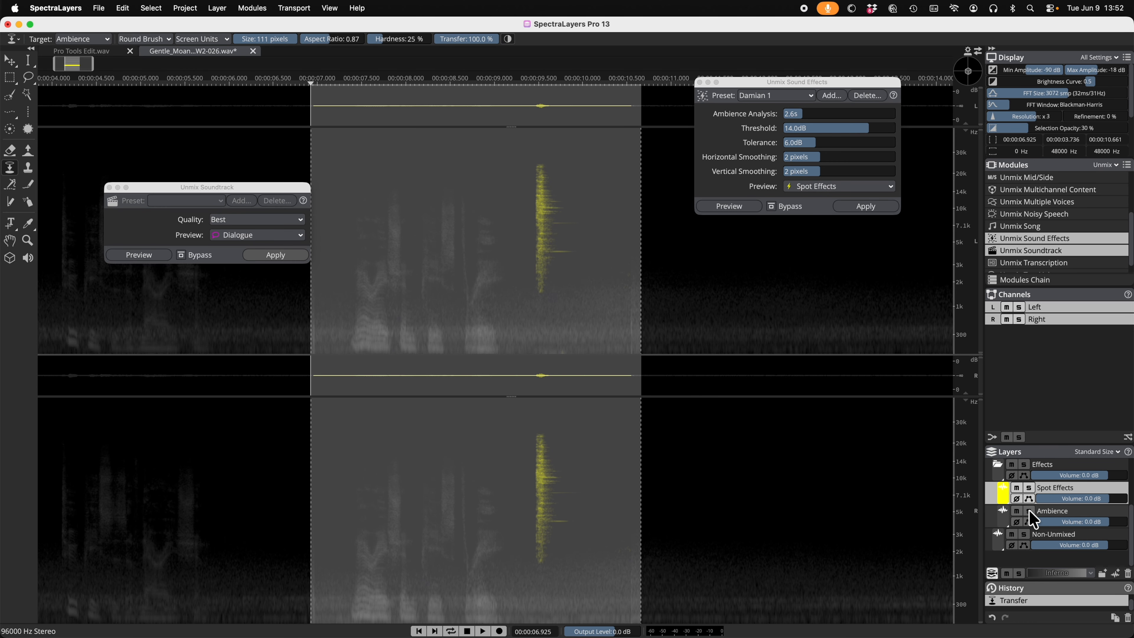
left_click(1029, 510)
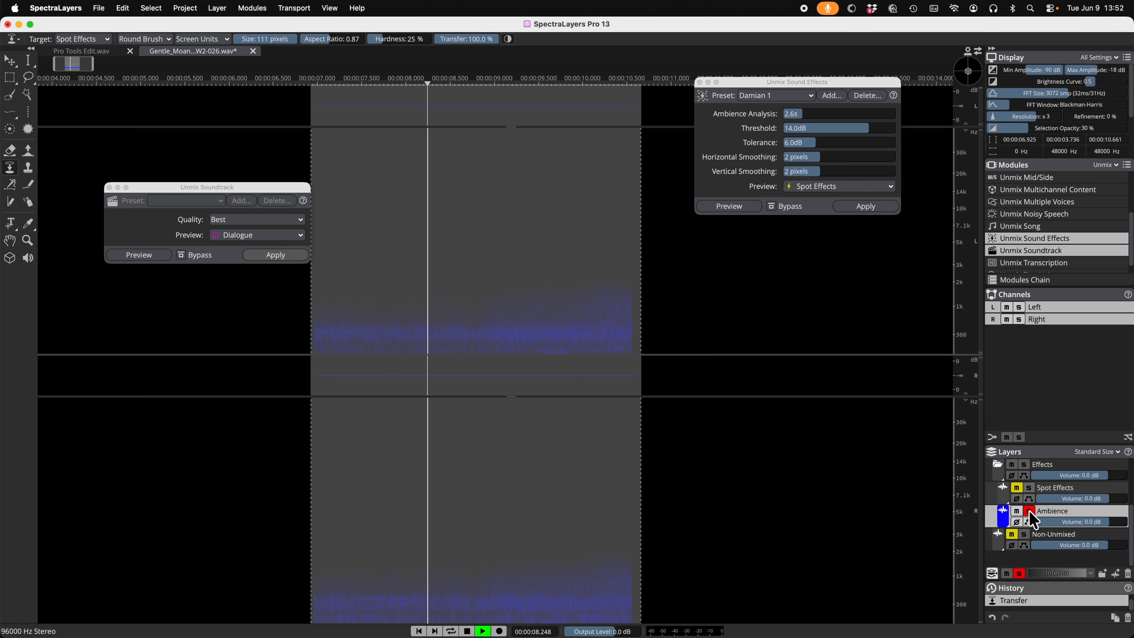
Step: Close the Unmix Sound Effects and Unmix Soundtrack dialogs with playback stopped, and clear the Ambience layer's solo
key("space")
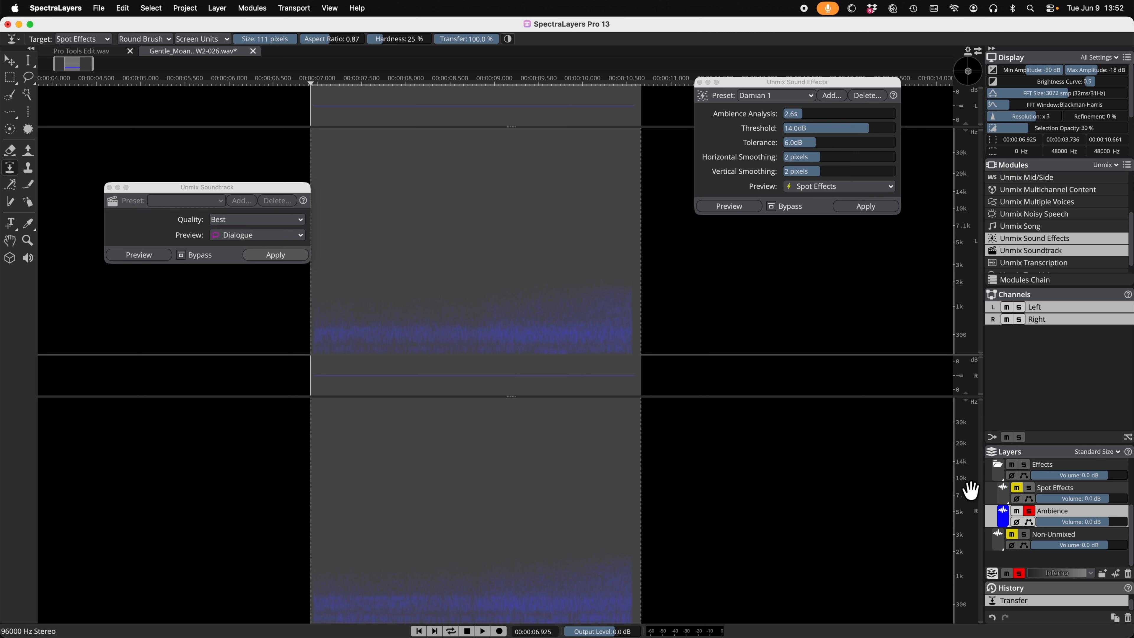
left_click(699, 83)
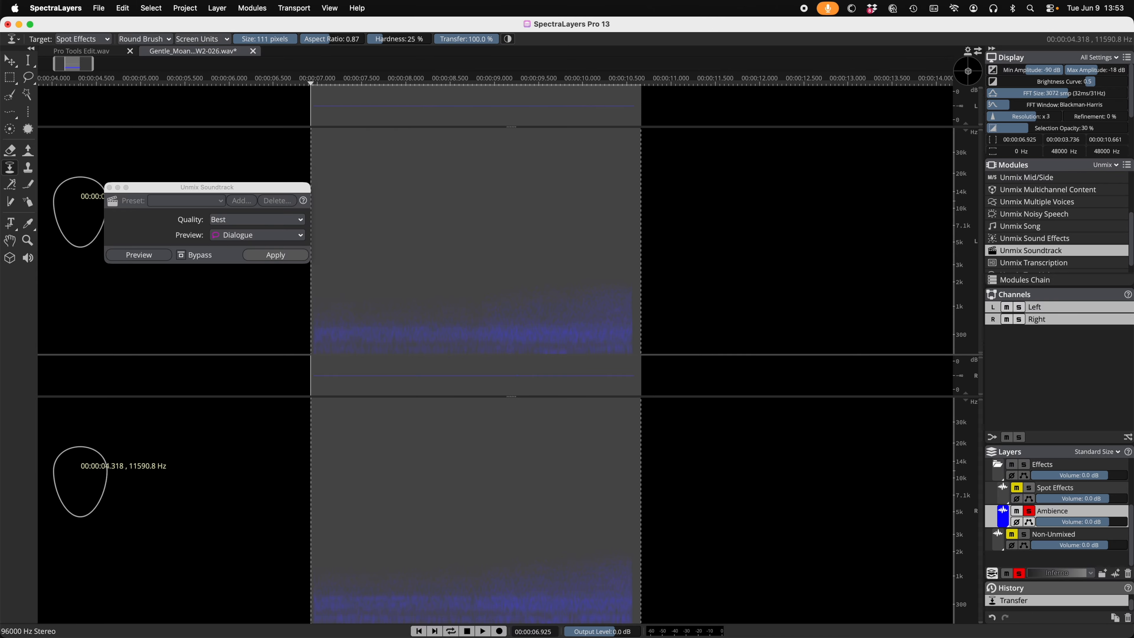
left_click(110, 188)
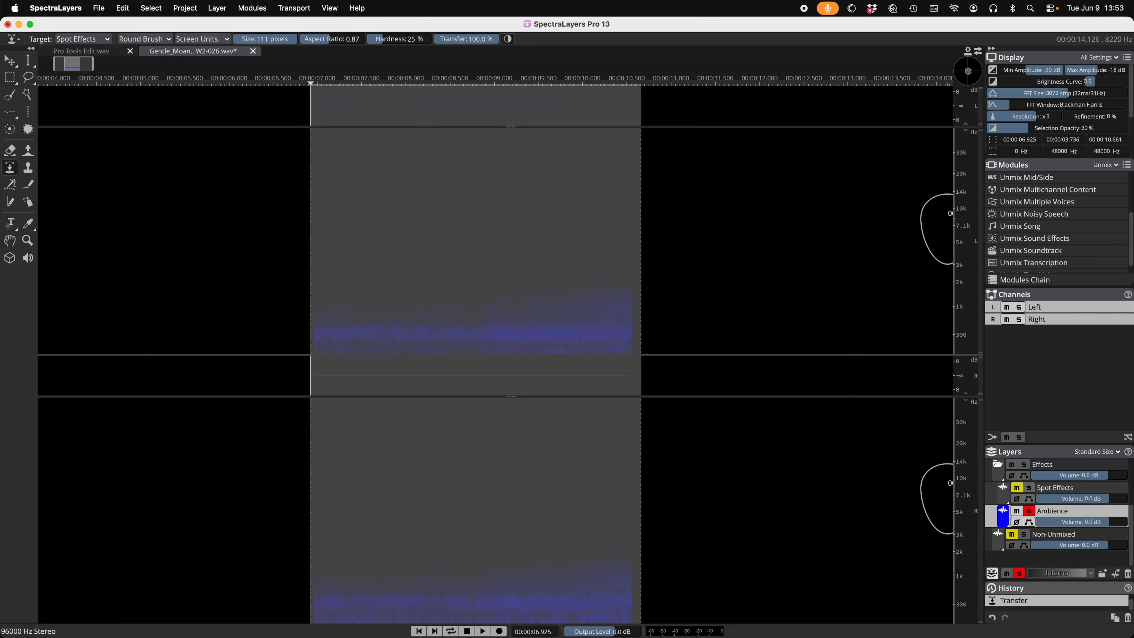
left_click(1029, 511)
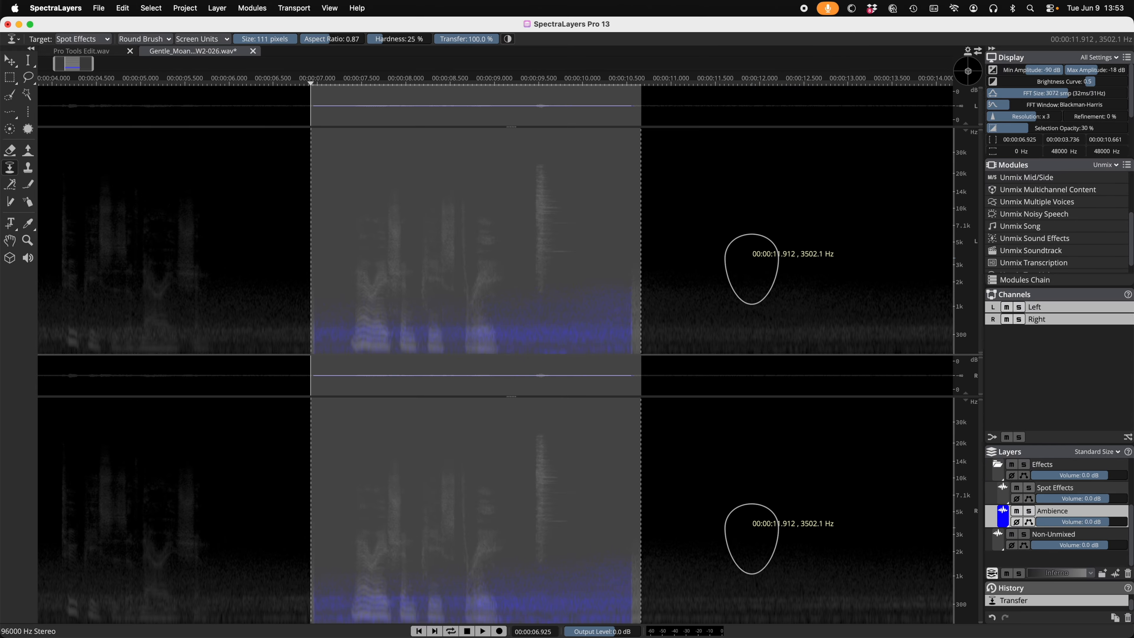
scroll(767, 263, "up", 3)
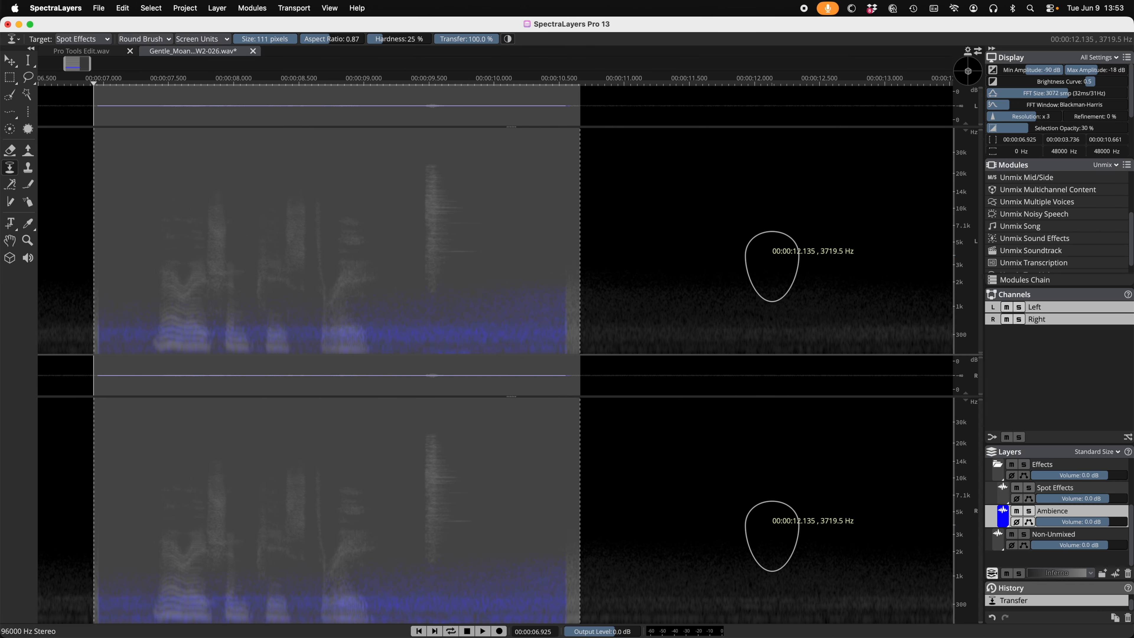
scroll(772, 266, "up", 2)
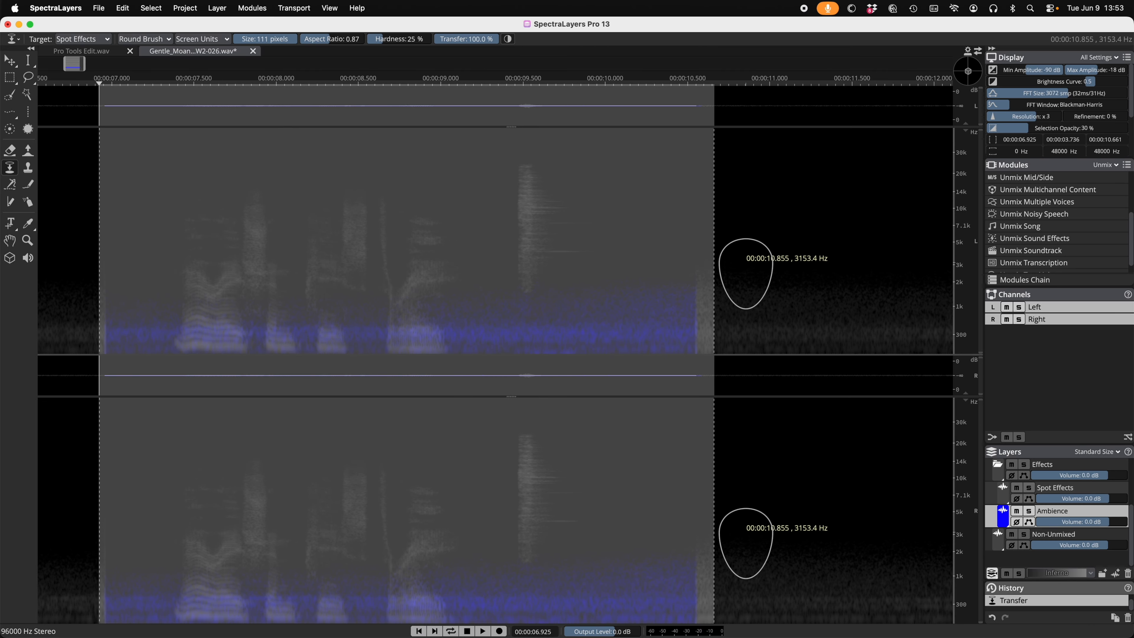
left_click(245, 8)
left_click(245, 9)
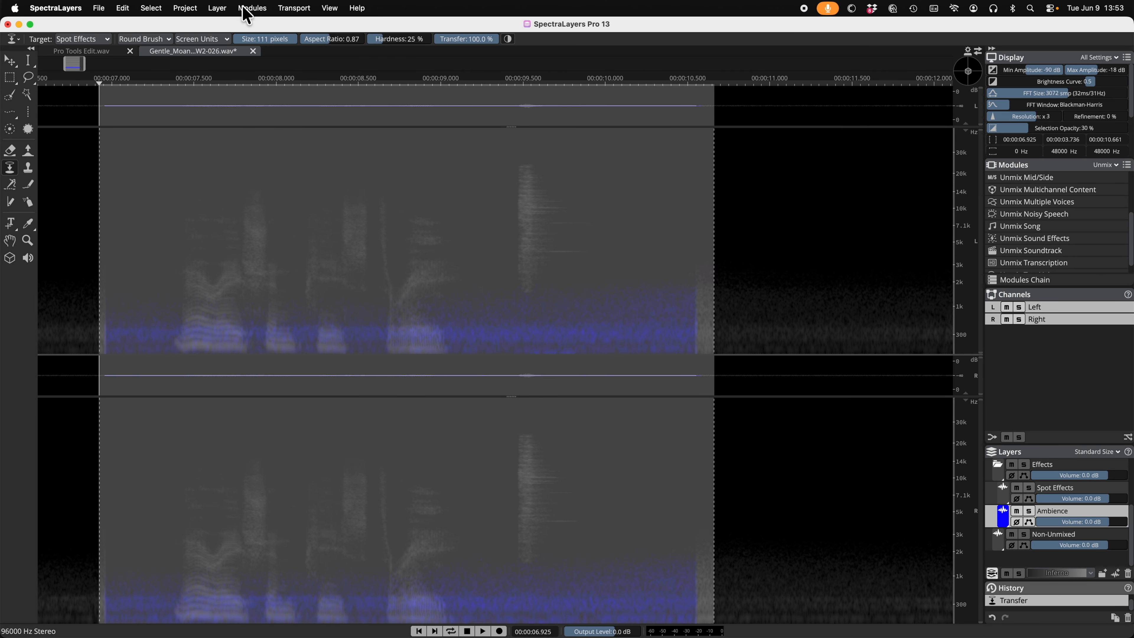